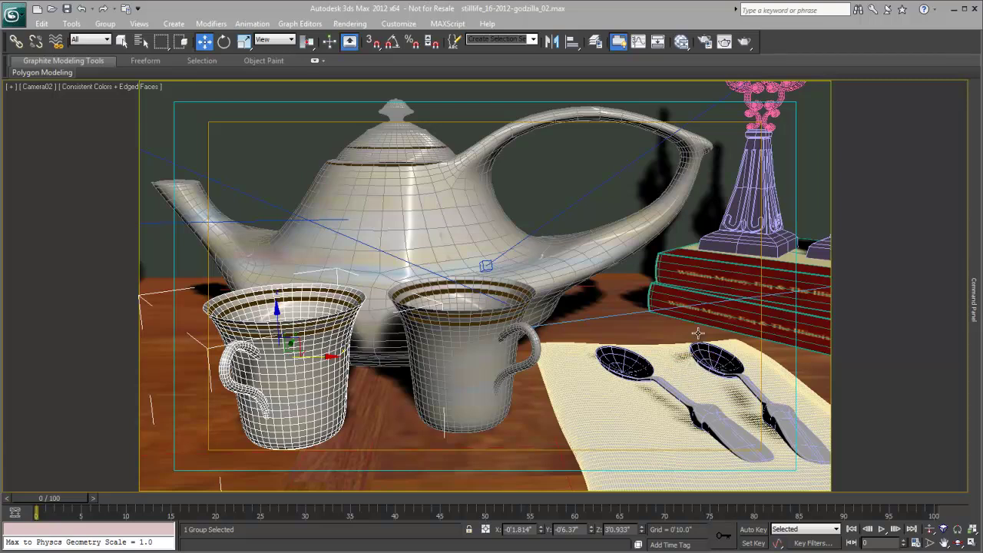
# Assign iray Renderer as the ActiveShade renderer in Render Setup's Assign Renderer rollout
pyautogui.click(704, 42)
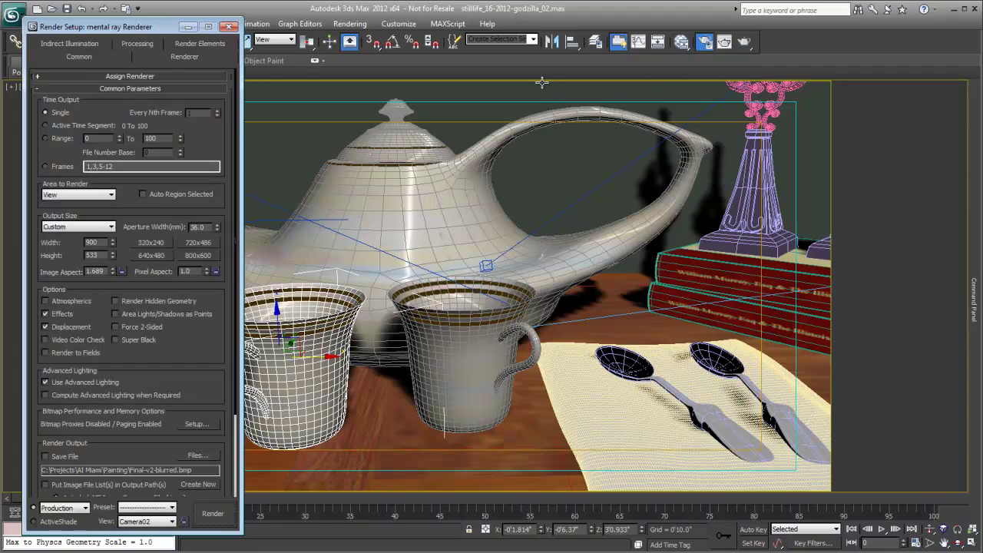
pyautogui.click(130, 76)
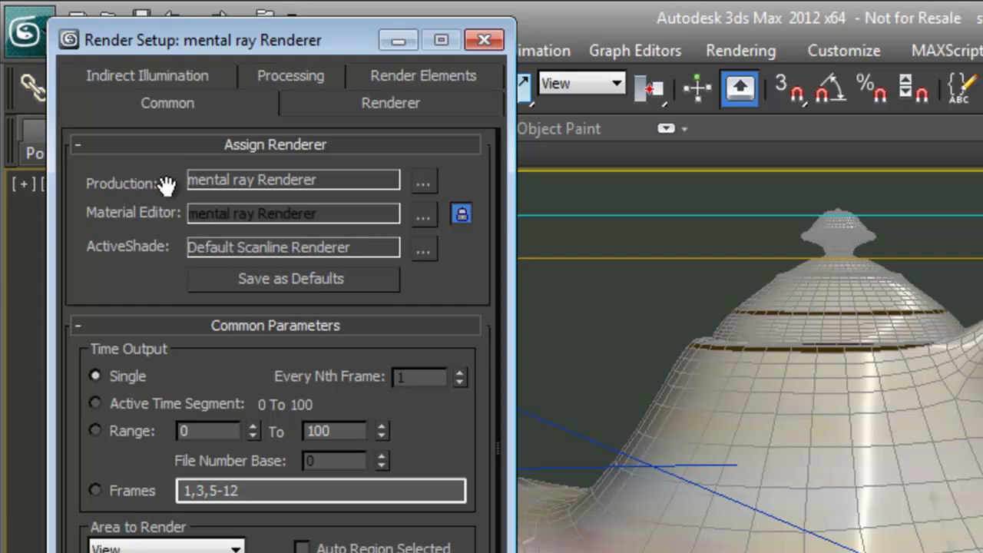
pyautogui.click(423, 253)
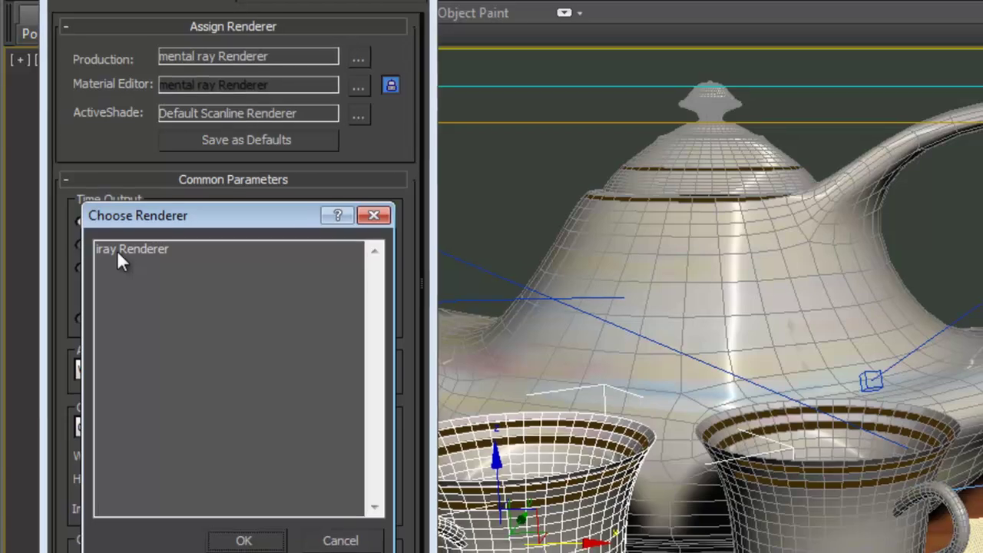
pyautogui.click(125, 249)
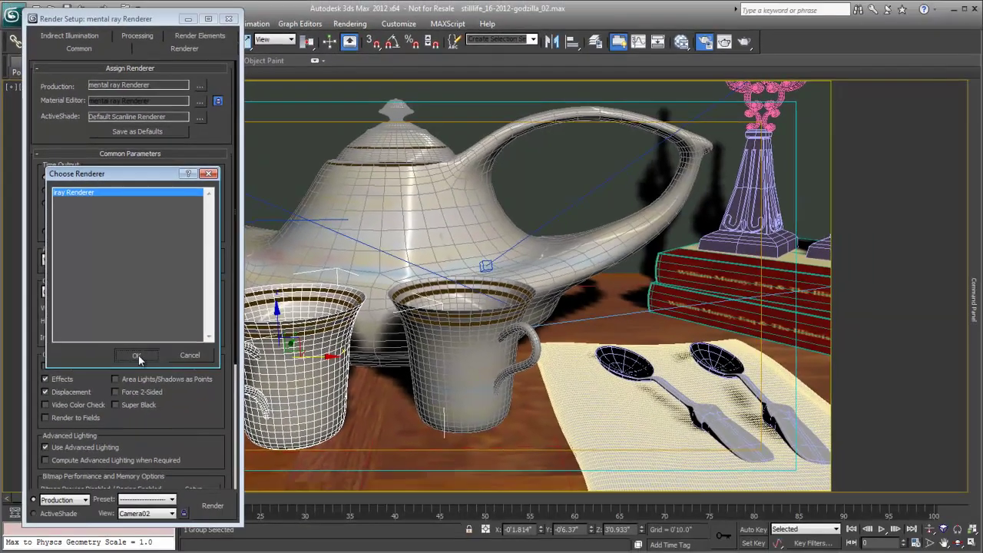
pyautogui.click(197, 458)
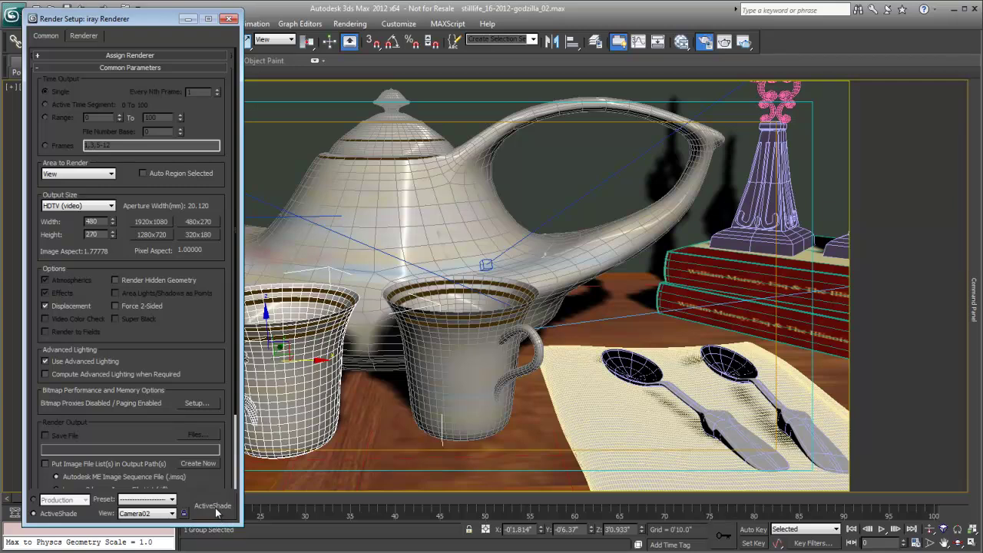
# Launch the iray ActiveShade preview, nudge the left cup, and orbit Camera02 around the teapot
pyautogui.click(215, 508)
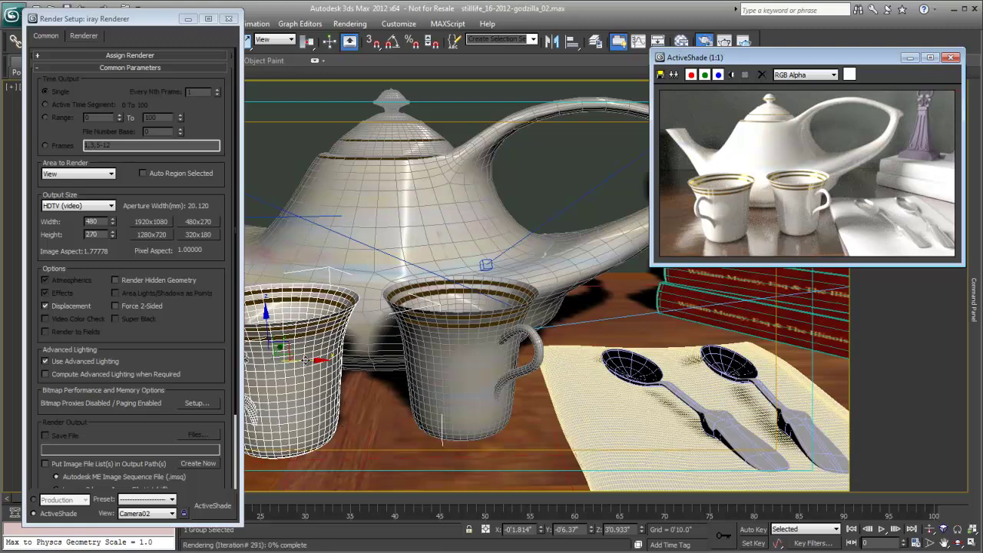
pyautogui.moveTo(305, 360); pyautogui.dragTo(265, 347)
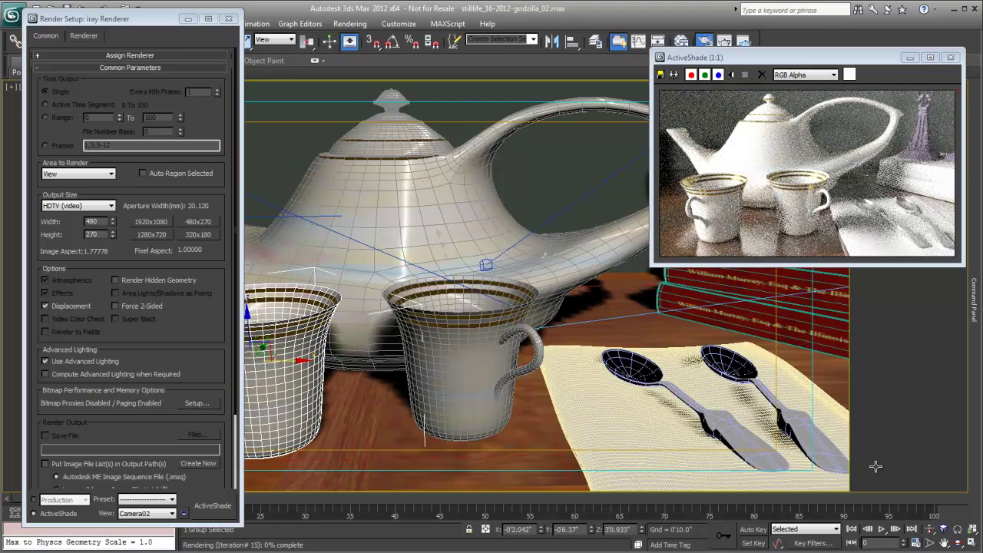
pyautogui.click(958, 543)
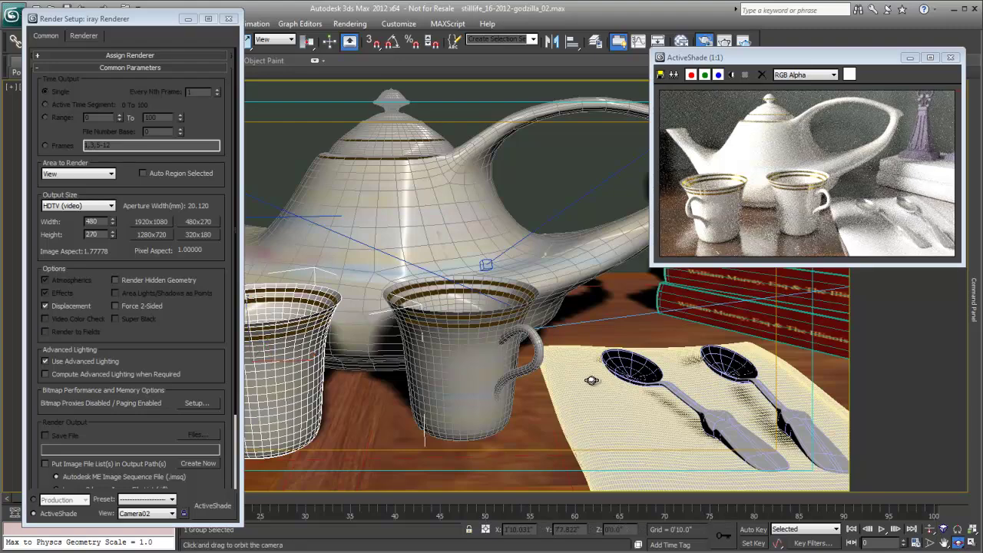
pyautogui.moveTo(591, 380); pyautogui.dragTo(580, 384)
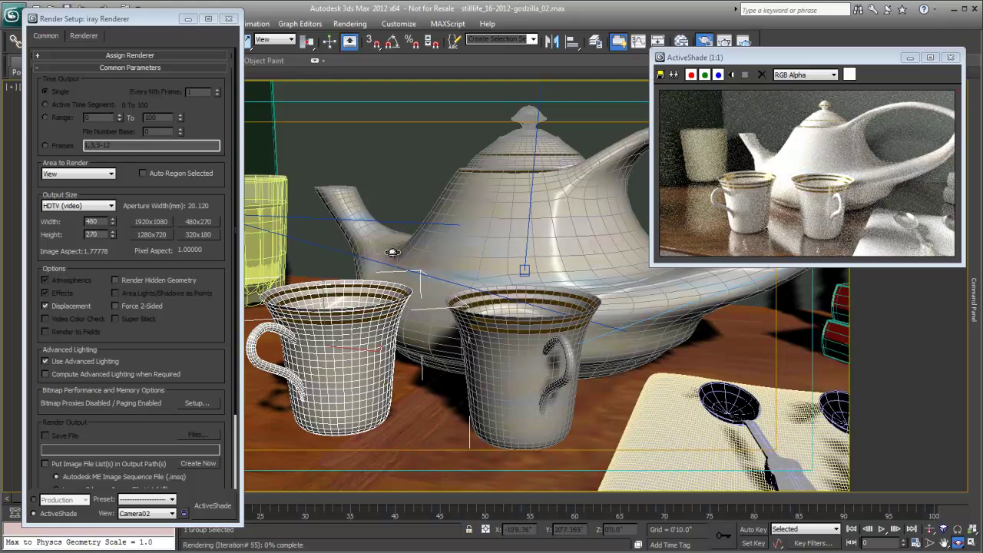
# Expand iray's Advanced Parameters and Hardware Resources rollouts on the Renderer tab to view the GPU list
pyautogui.click(88, 36)
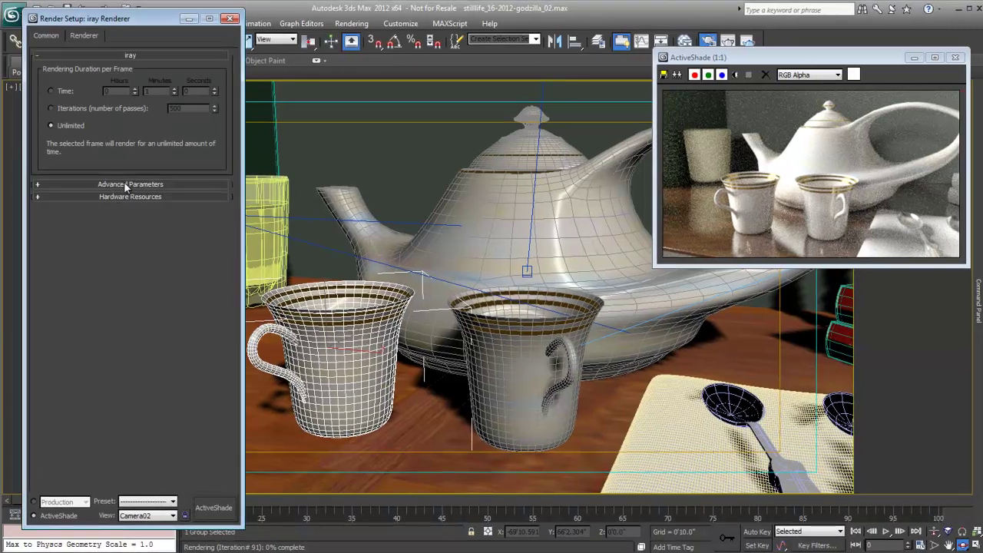
pyautogui.click(125, 184)
pyautogui.click(253, 543)
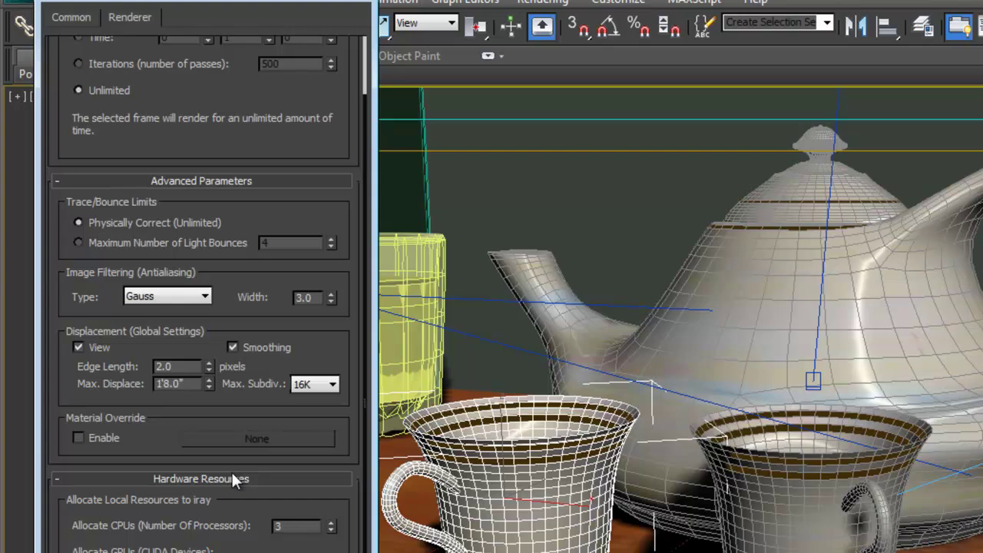
pyautogui.scroll(1, 244, 182)
pyautogui.moveTo(242, 183); pyautogui.dragTo(241, 213)
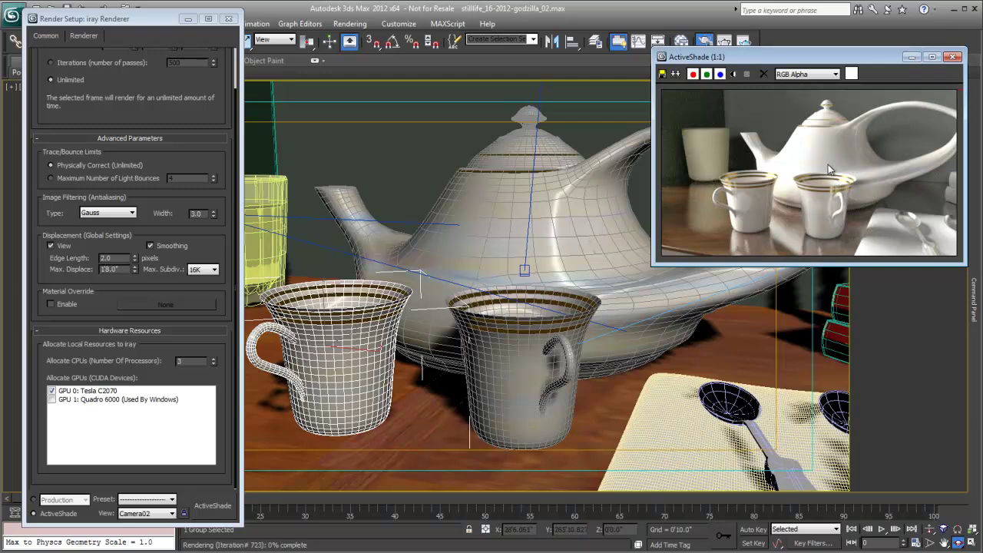
# Close Render Setup and truck Camera02 to frame the blue jug and glass
pyautogui.click(228, 18)
pyautogui.moveTo(403, 315); pyautogui.dragTo(638, 338, button='middle')
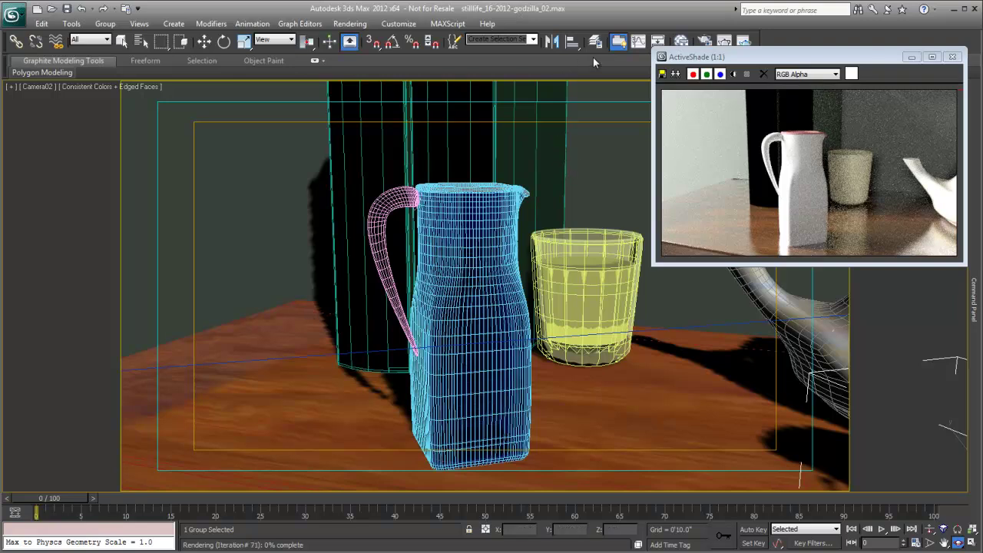
# Open the Slate Material Editor on the Vase view and arrange it beside the ActiveShade window
pyautogui.click(681, 43)
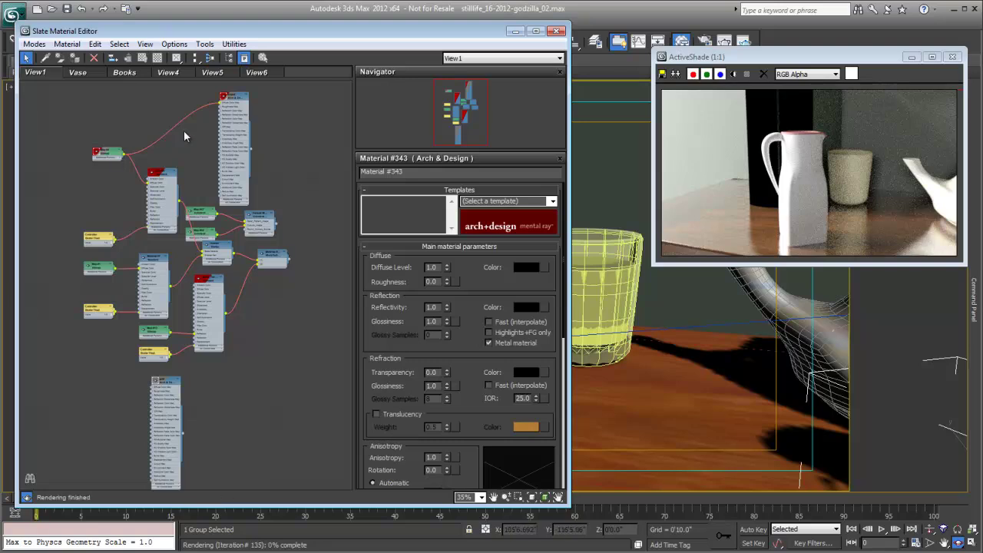
pyautogui.click(78, 72)
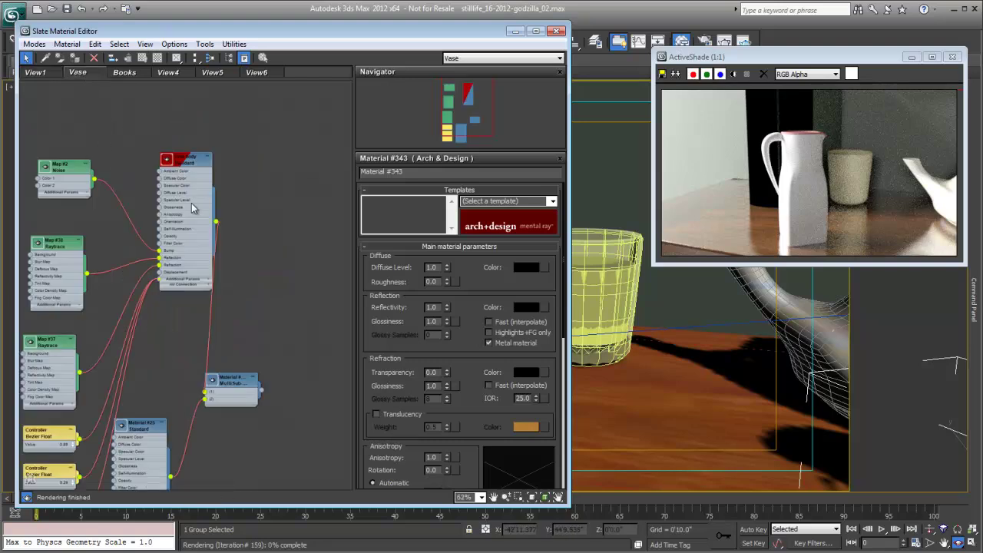
pyautogui.moveTo(540, 461); pyautogui.dragTo(452, 42)
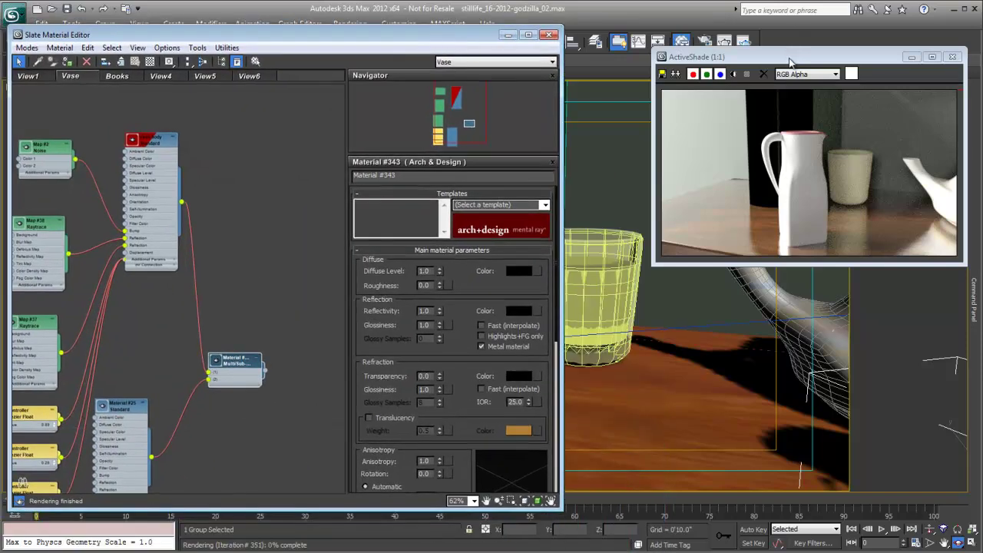
pyautogui.moveTo(789, 61); pyautogui.dragTo(759, 49)
pyautogui.moveTo(375, 43); pyautogui.dragTo(438, 324)
# Select the vase in the scene with the Move tool (W)
pyautogui.press('w')
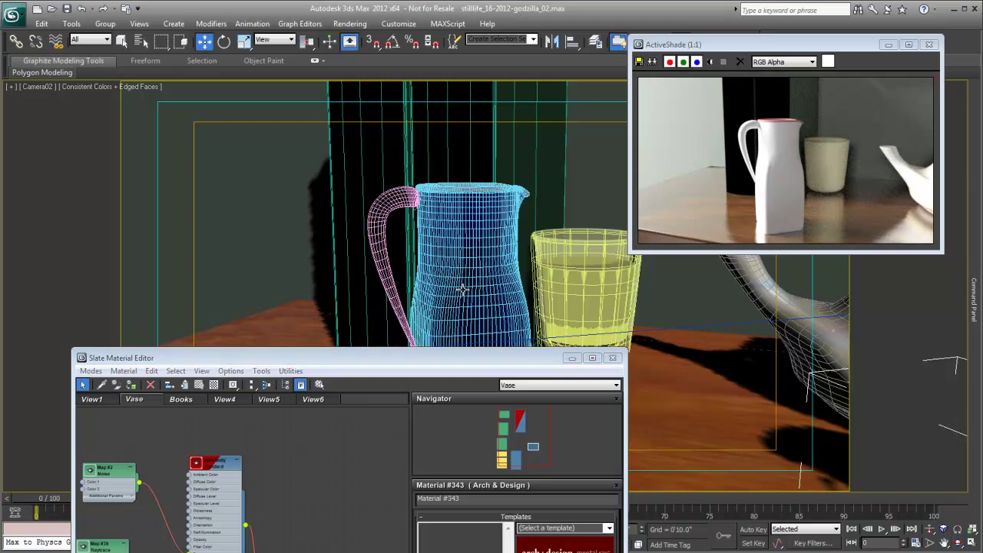
pyautogui.click(462, 289)
pyautogui.moveTo(461, 358); pyautogui.dragTo(431, 43)
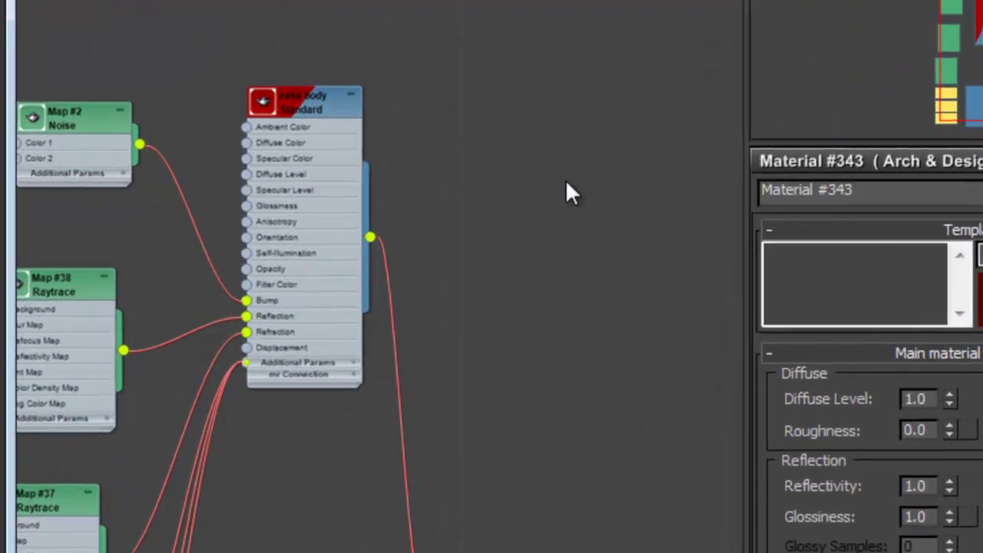
# Add a new mental ray Arch & Design material node to the Vase canvas
pyautogui.rightClick(300, 167)
pyautogui.moveTo(635, 182)
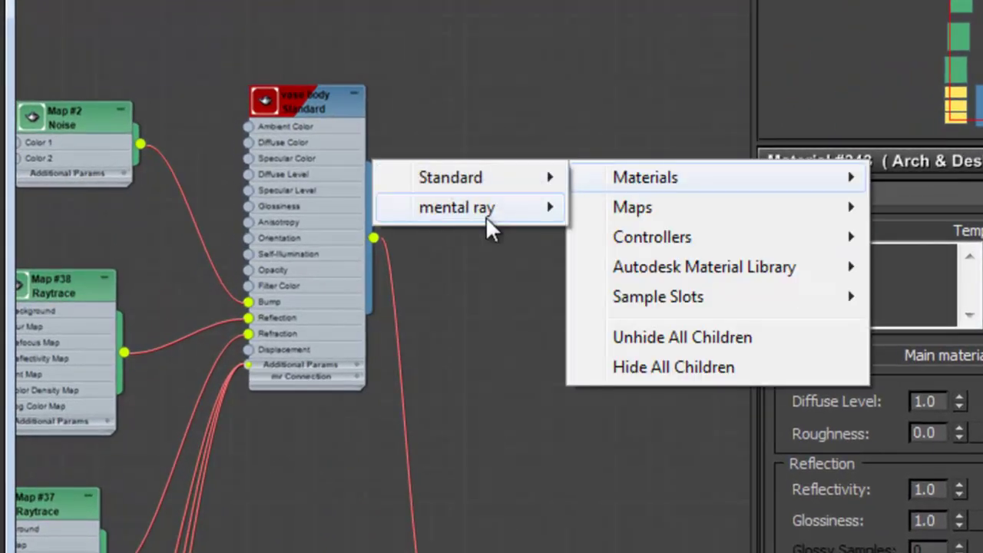
pyautogui.moveTo(486, 216)
pyautogui.click(326, 206)
pyautogui.click(566, 158)
pyautogui.moveTo(566, 158); pyautogui.dragTo(599, 72)
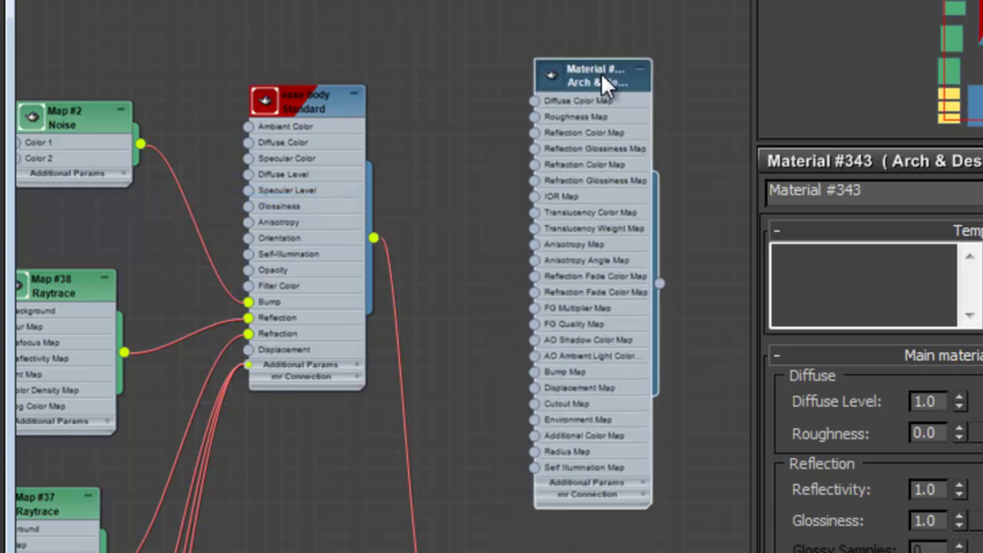
# Wire the Noise map into the Arch & Design material's Bump Map input
pyautogui.moveTo(190, 148); pyautogui.dragTo(217, 140, button='middle')
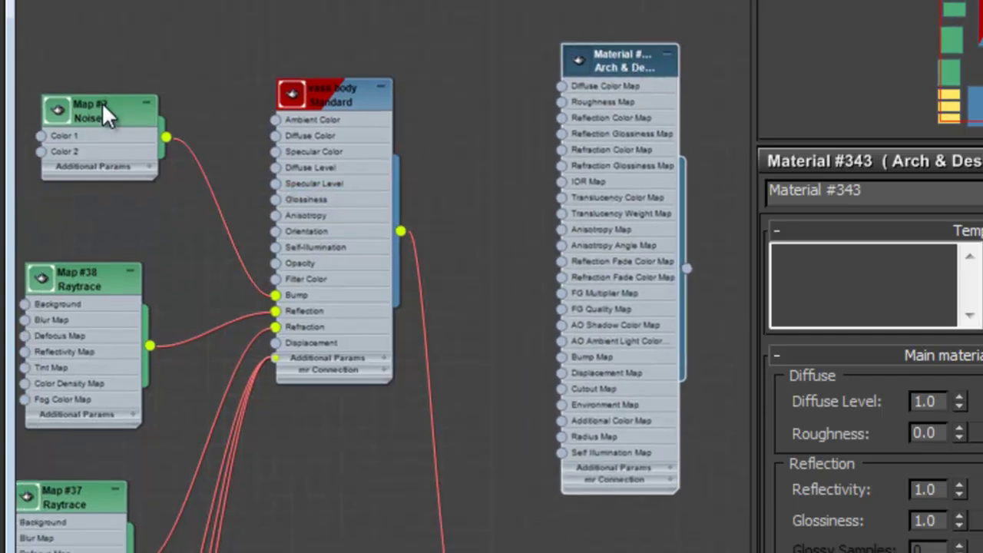
pyautogui.moveTo(103, 114); pyautogui.dragTo(117, 112)
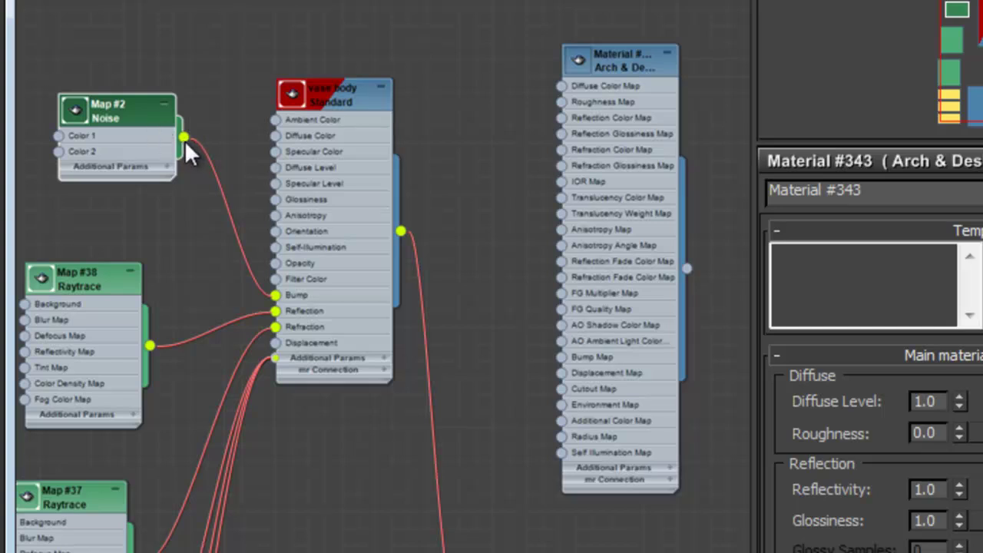
pyautogui.moveTo(186, 140); pyautogui.dragTo(561, 357)
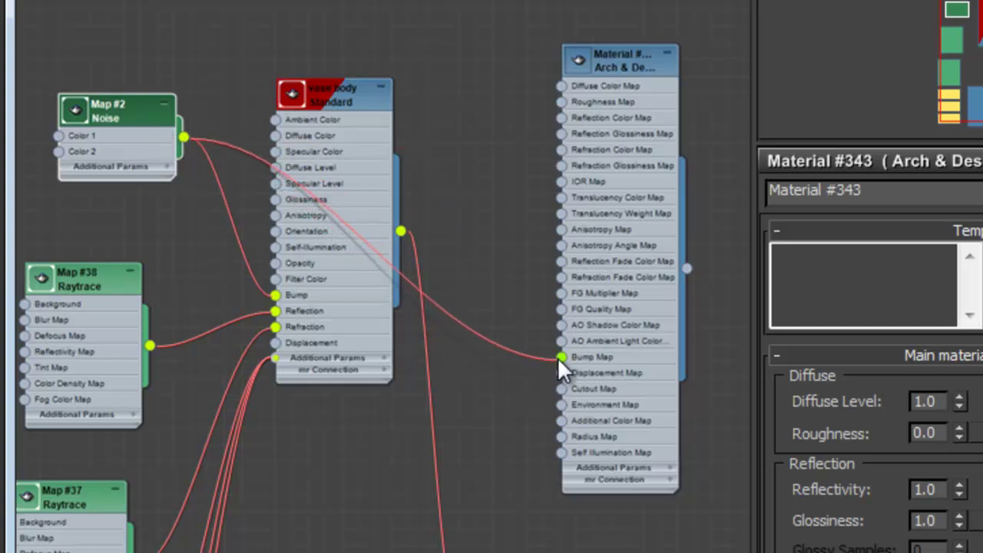
# Copy the vase body material's dark-blue Diffuse colour
pyautogui.doubleClick(333, 91)
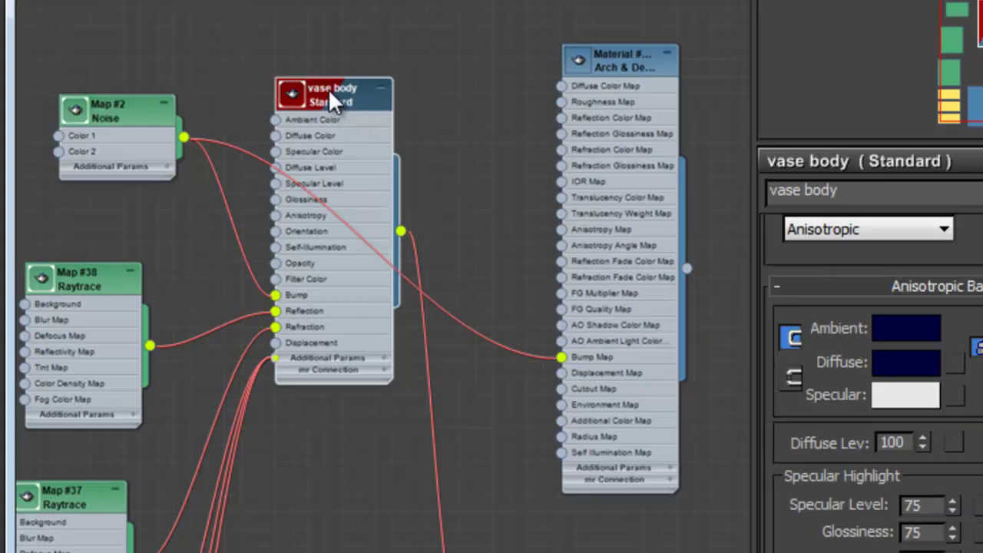
pyautogui.rightClick(895, 364)
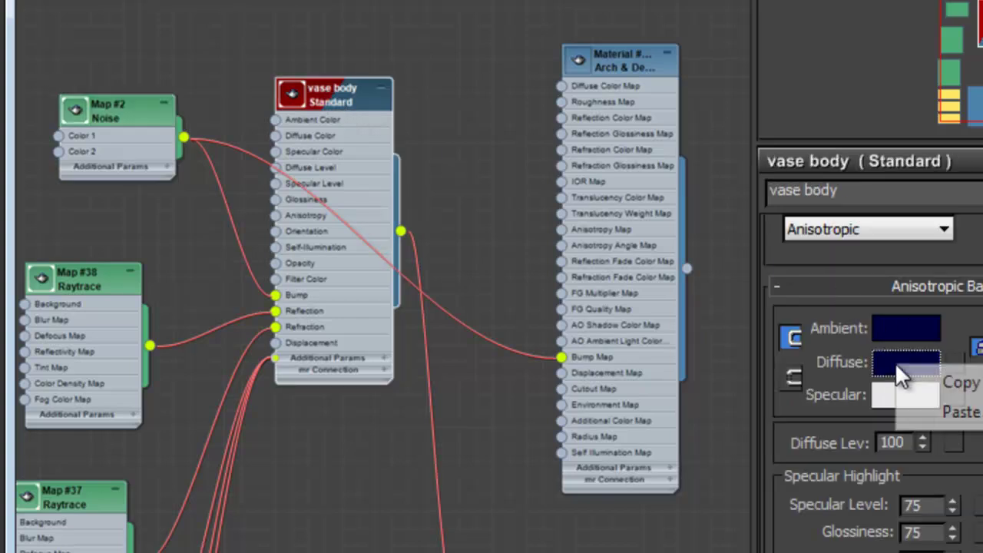
pyautogui.click(975, 383)
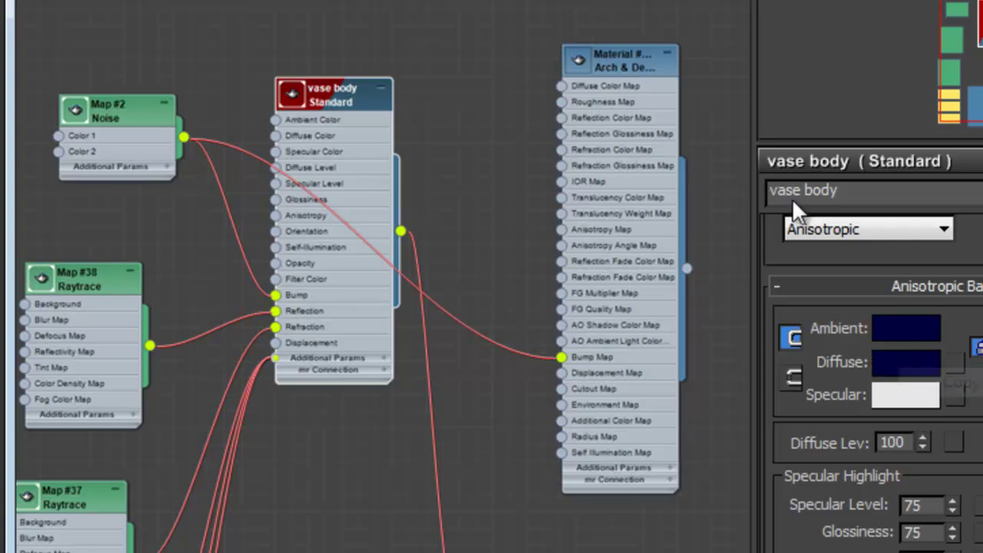
pyautogui.doubleClick(617, 68)
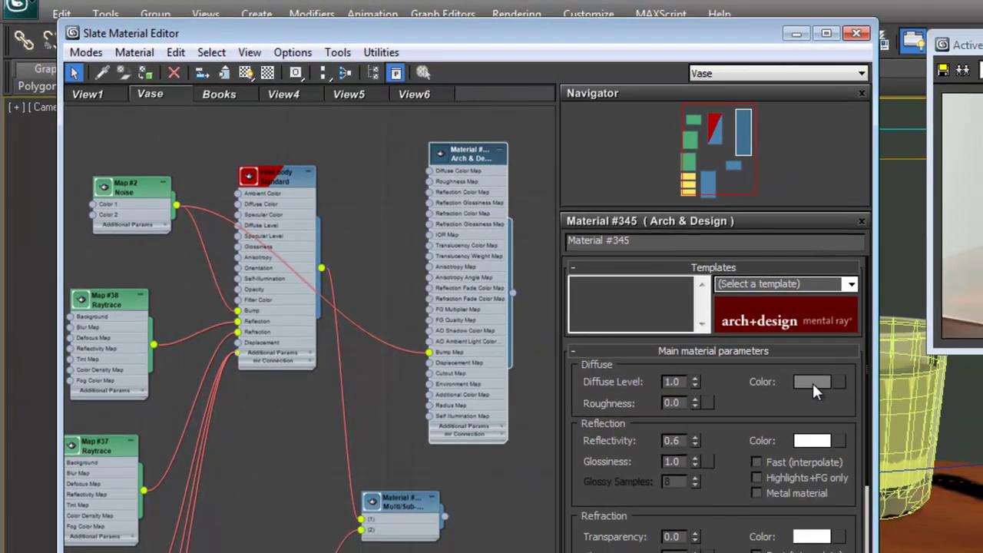
# Paste the dark-blue Diffuse colour, apply the Glossy Finish template, and assign Material #345 to the selection
pyautogui.rightClick(813, 383)
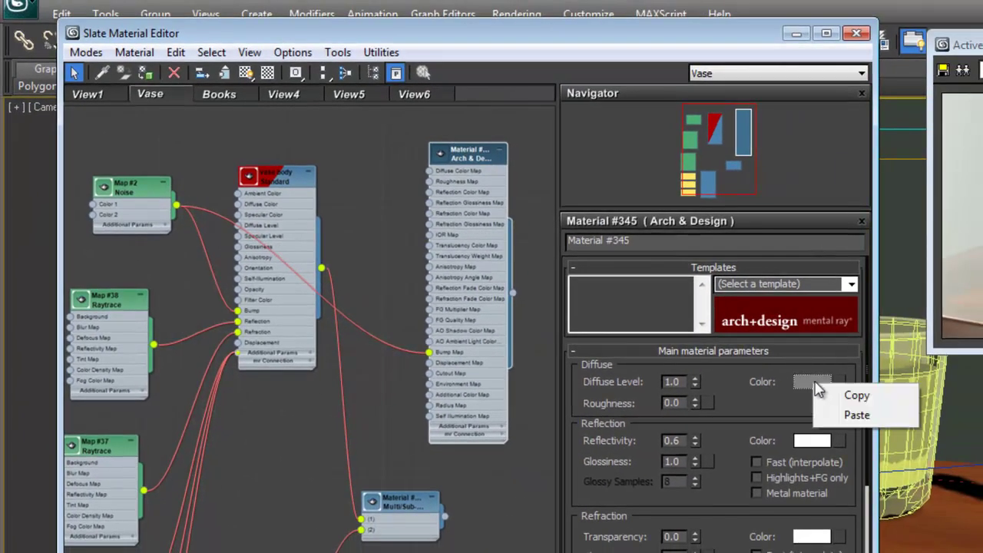
pyautogui.click(855, 415)
pyautogui.click(850, 285)
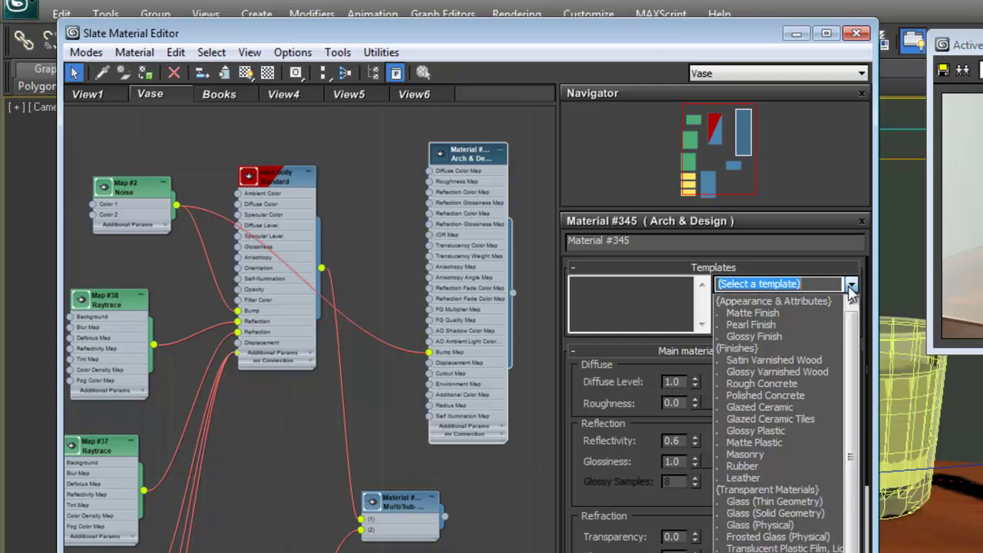
pyautogui.click(798, 335)
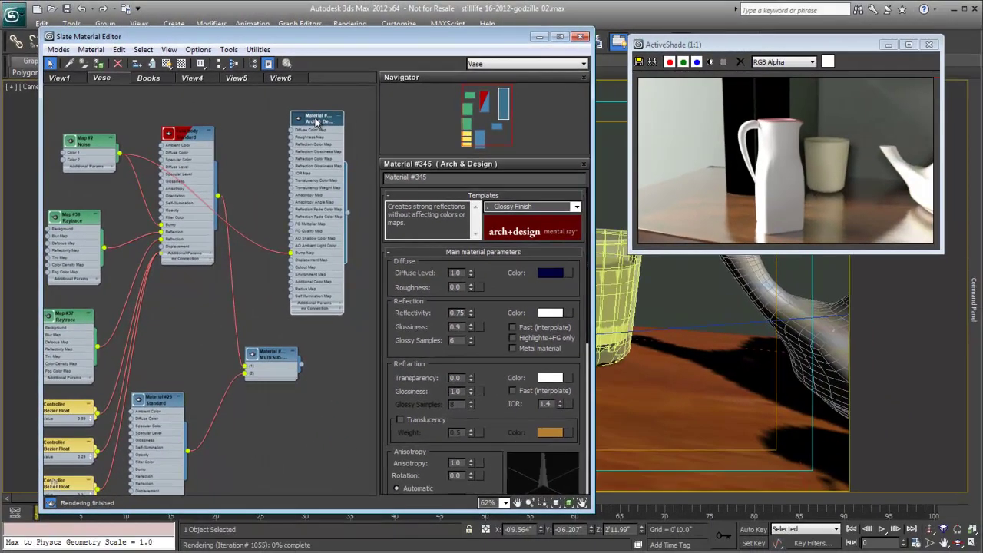
pyautogui.rightClick(465, 156)
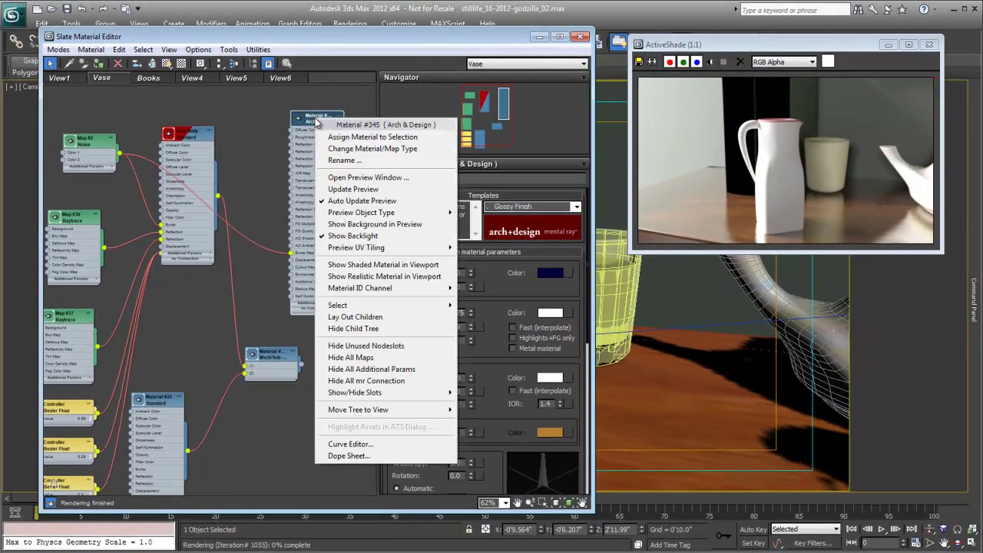
pyautogui.click(338, 137)
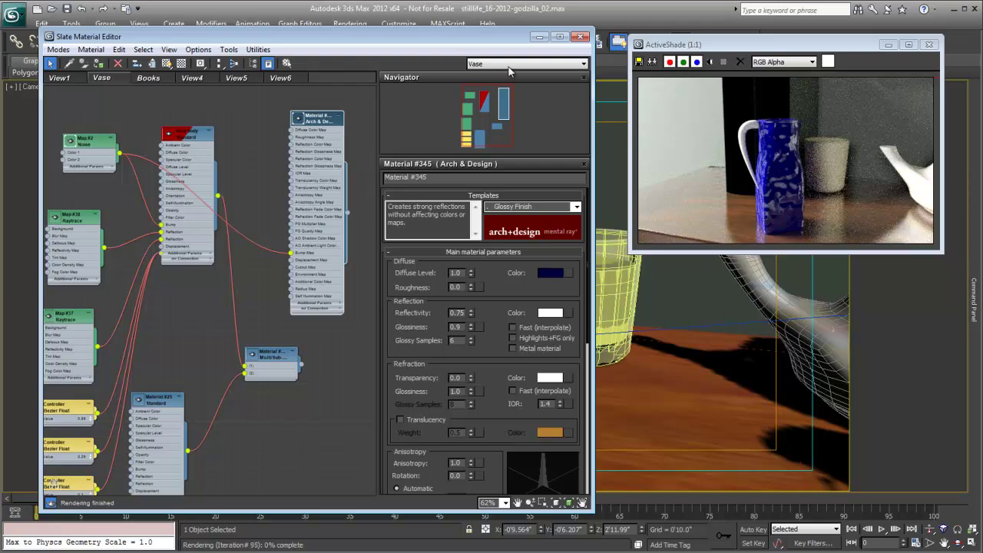
# Select the vase in the Camera02 viewport and assign Material #345 to it
pyautogui.moveTo(477, 37); pyautogui.dragTo(505, 277)
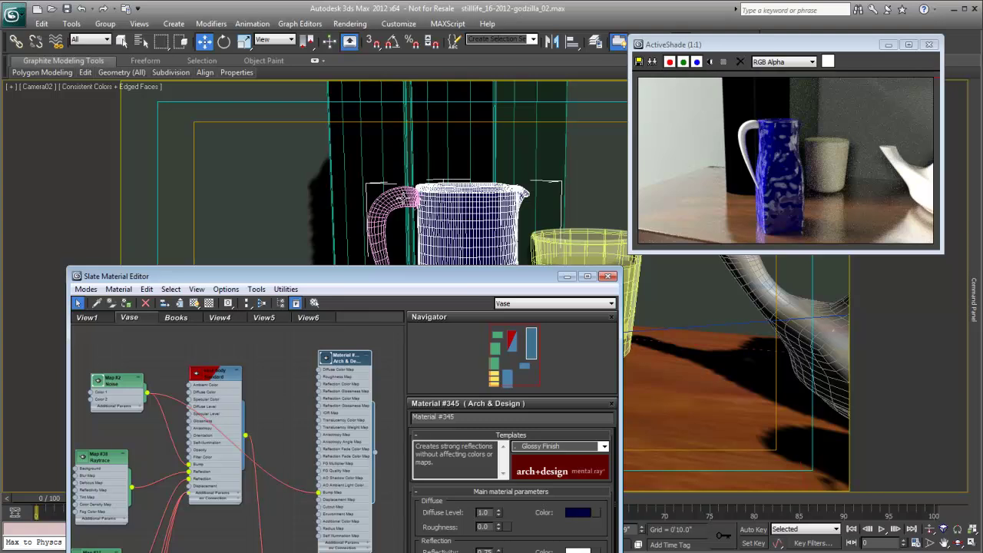
pyautogui.click(401, 199)
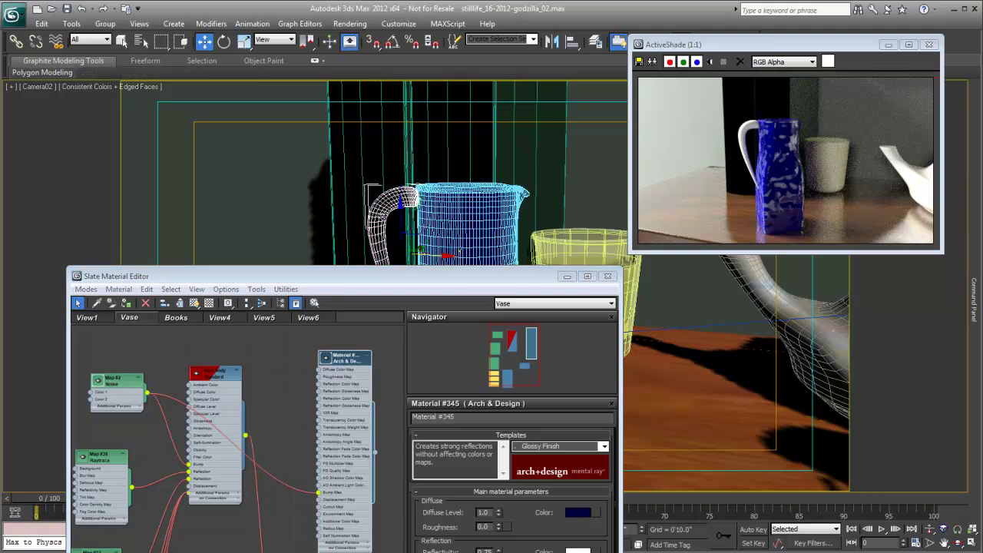
pyautogui.rightClick(347, 360)
pyautogui.click(367, 376)
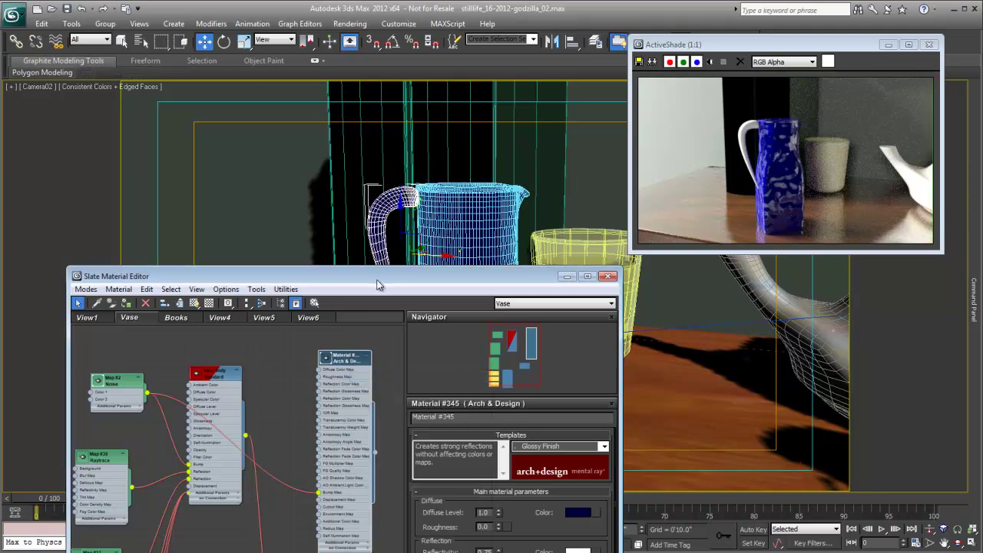
pyautogui.moveTo(376, 284); pyautogui.dragTo(304, 54)
# Switch to the Books view and zoom onto the bookspine Standard and Arch & Design nodes
pyautogui.click(112, 95)
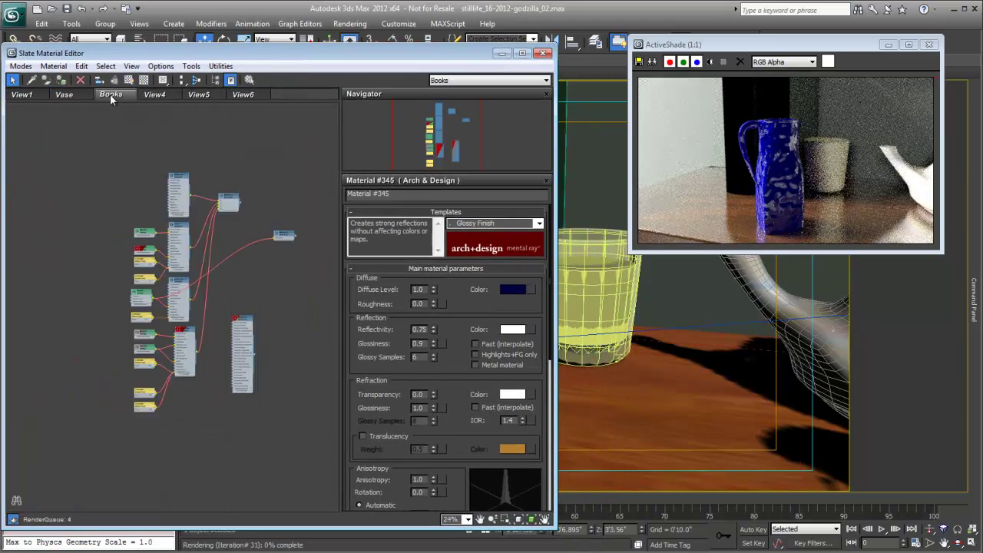
pyautogui.moveTo(289, 193); pyautogui.dragTo(287, 157, button='middle')
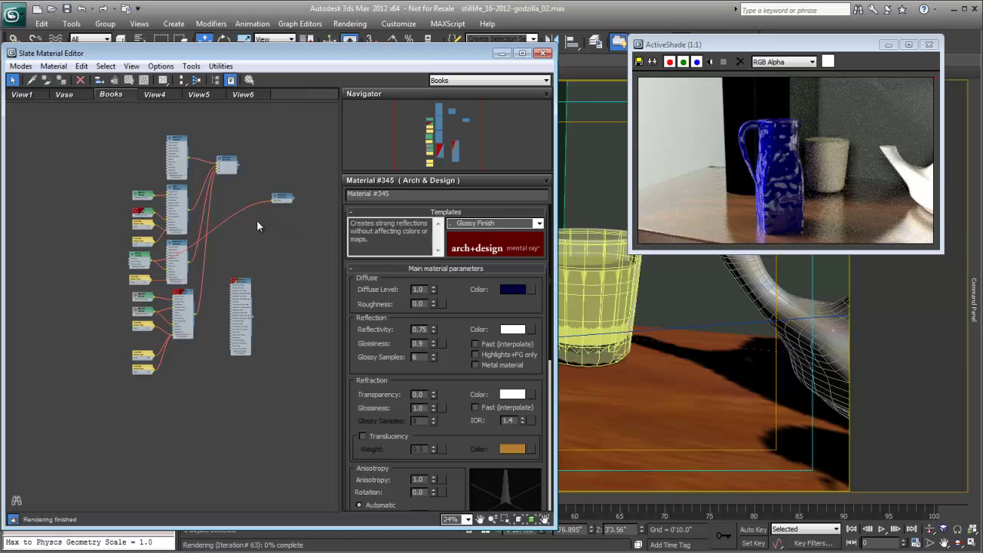
pyautogui.moveTo(336, 58); pyautogui.dragTo(410, 171)
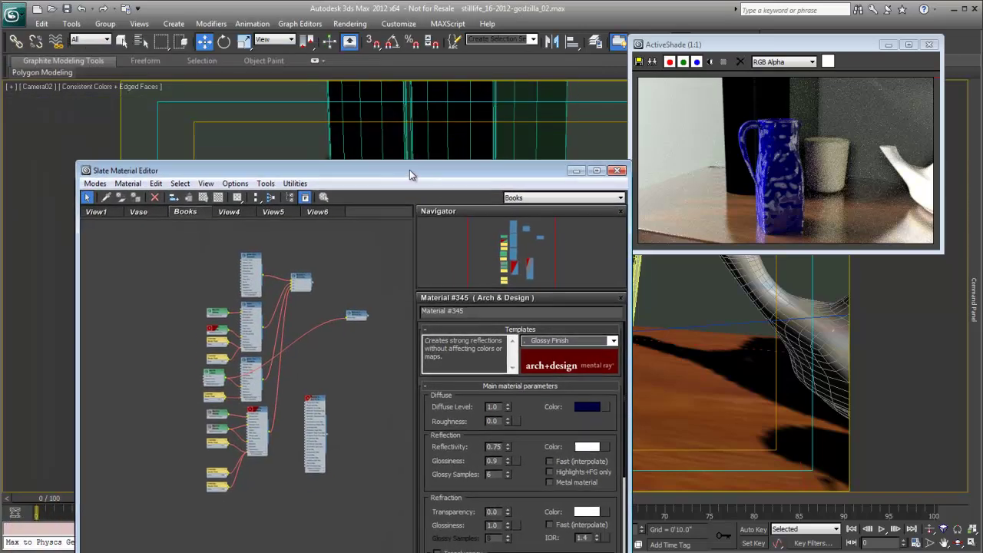
pyautogui.moveTo(366, 345); pyautogui.dragTo(347, 307, button='middle')
pyautogui.scroll(6, 334, 339)
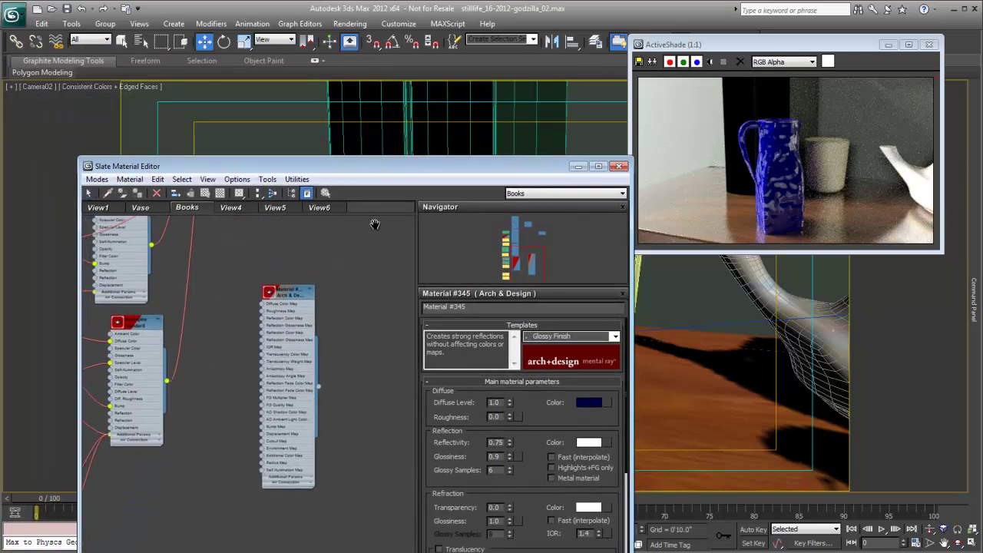
pyautogui.click(379, 134)
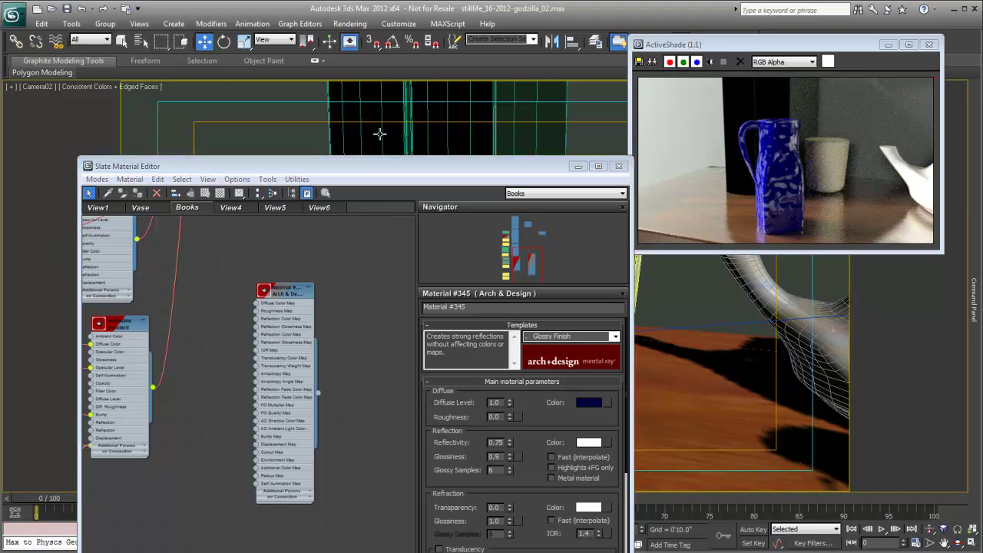
pyautogui.scroll(-2, 323, 259)
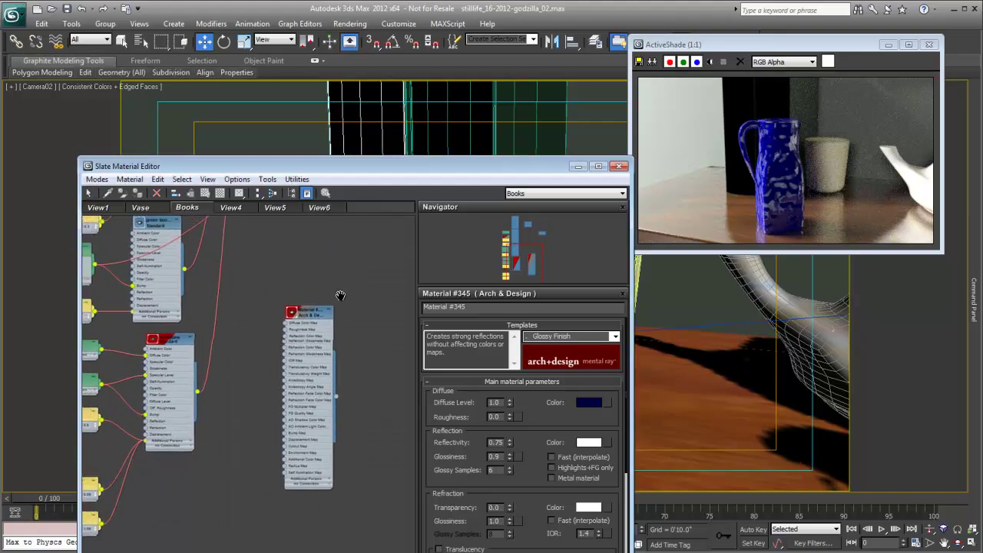
pyautogui.scroll(-1, 341, 295)
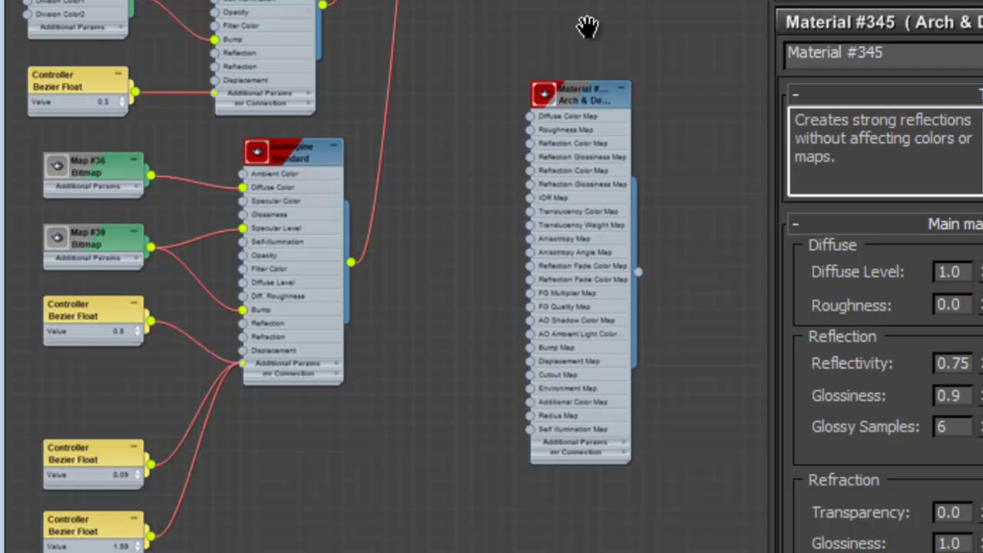
# Wire Map #36 into Diffuse Color Map and Map #39 into Reflection Glossiness Map
pyautogui.moveTo(586, 27); pyautogui.dragTo(588, 30, button='middle')
pyautogui.moveTo(298, 156); pyautogui.dragTo(309, 159)
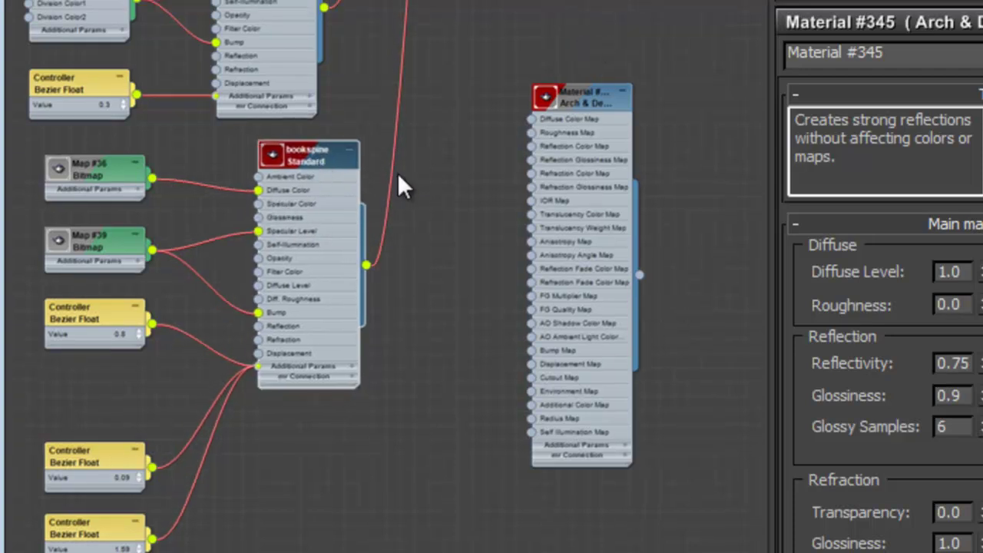
pyautogui.click(269, 218)
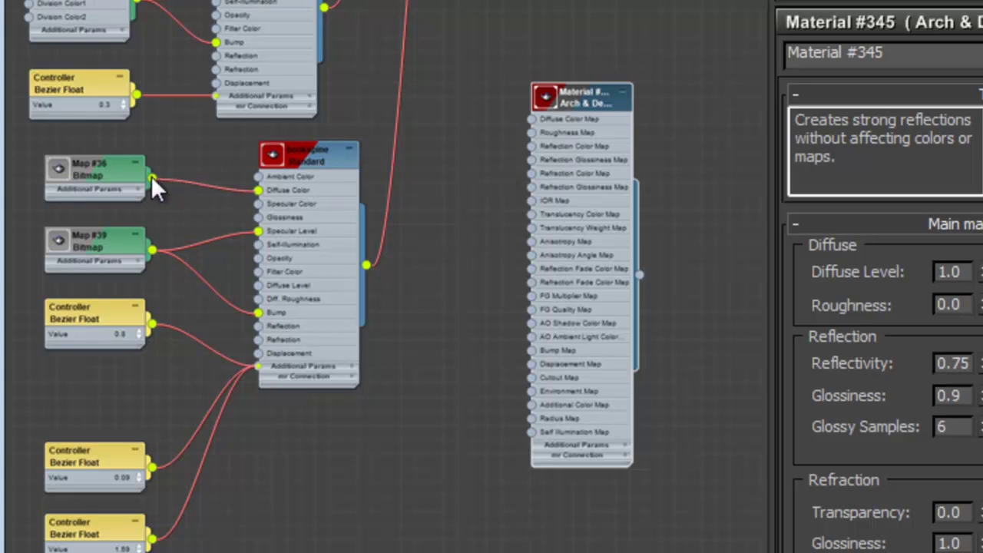
pyautogui.moveTo(152, 178); pyautogui.dragTo(535, 119)
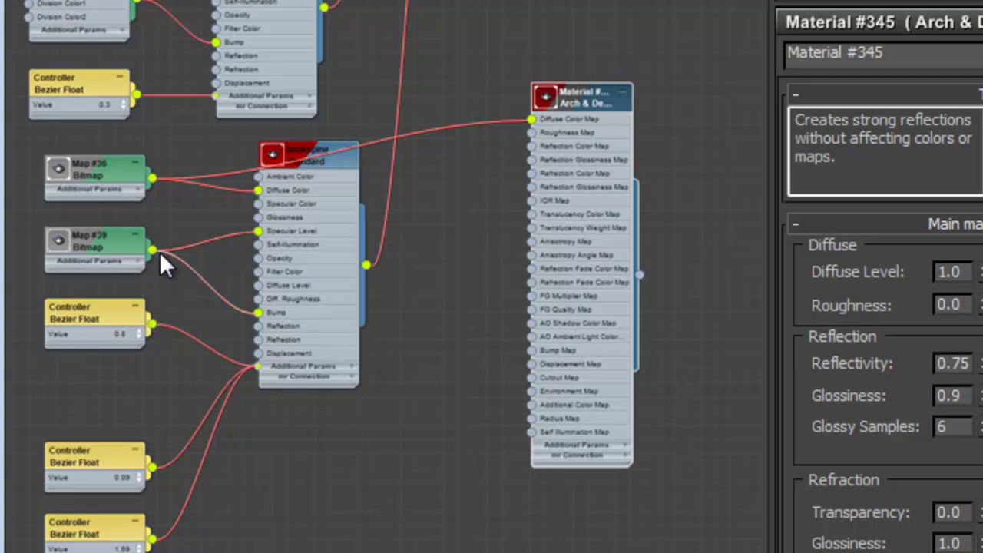
pyautogui.moveTo(152, 247); pyautogui.dragTo(532, 160)
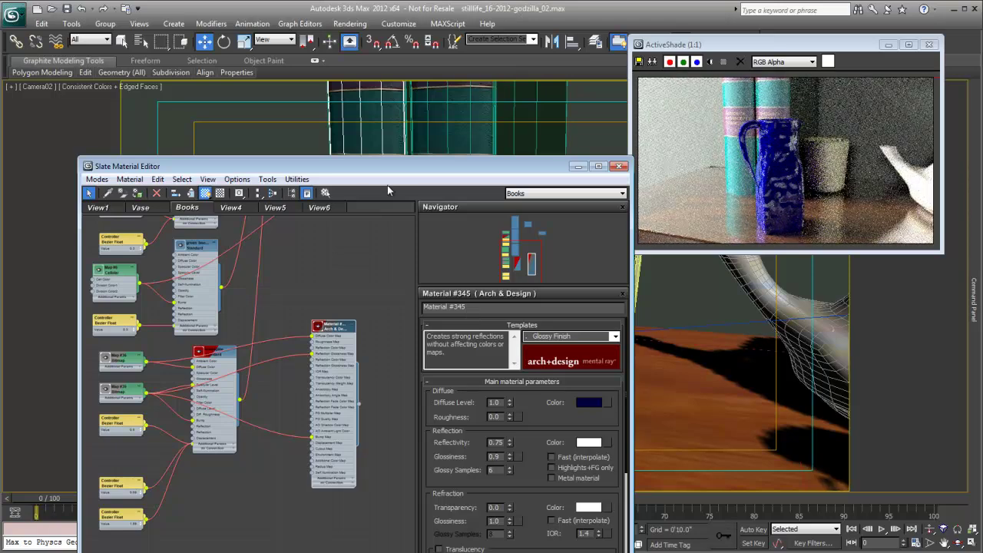
# Reposition the material editor and orbit the scene view to a new angle
pyautogui.moveTo(397, 176); pyautogui.dragTo(335, 56)
pyautogui.scroll(-3, 685, 363)
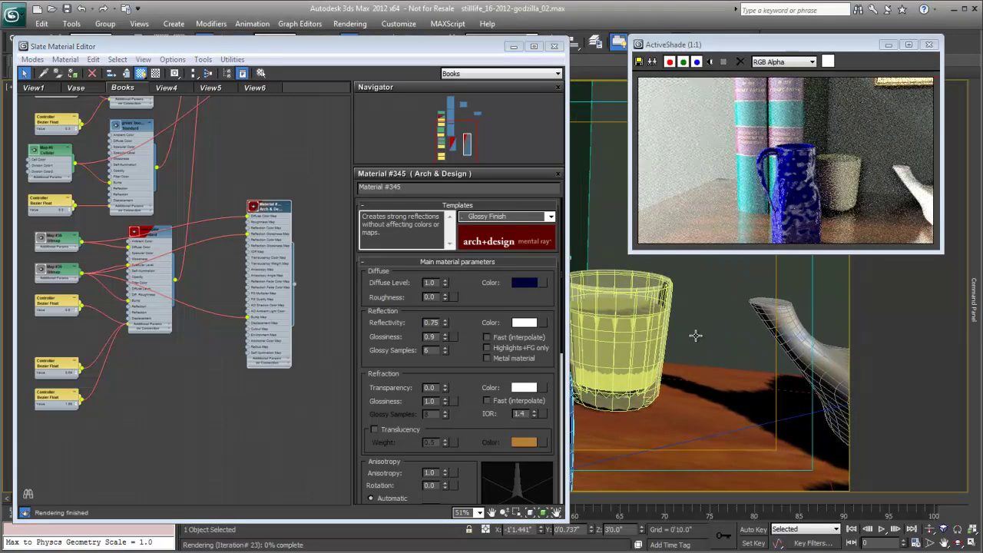
pyautogui.keyDown('alt'); pyautogui.moveTo(699, 339); pyautogui.dragTo(699, 384, button='middle'); pyautogui.keyUp('alt')
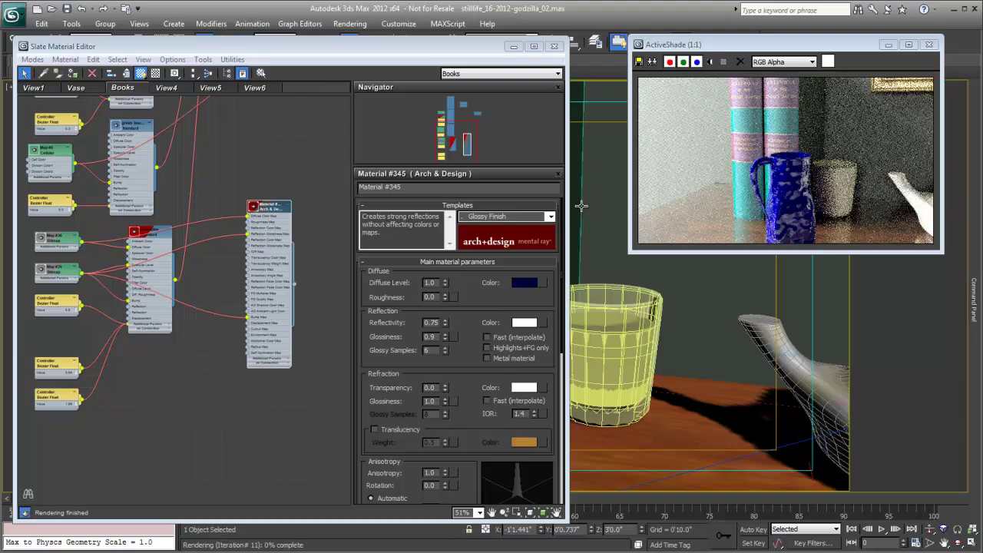
pyautogui.moveTo(440, 52); pyautogui.dragTo(458, 48)
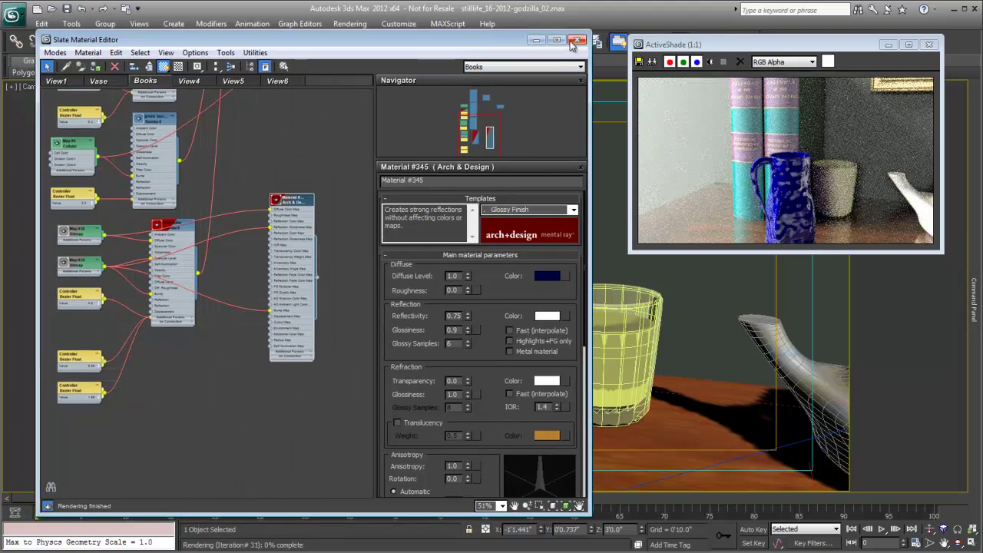
# Close the Slate Material Editor, pan Camera02 across the books, and orbit toward the teapot and cups
pyautogui.click(572, 44)
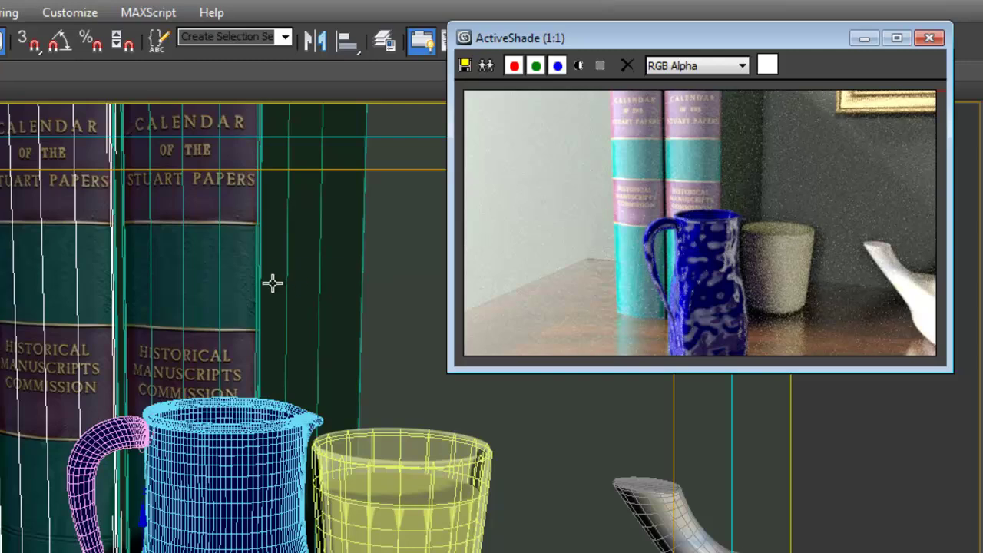
pyautogui.moveTo(276, 283); pyautogui.dragTo(243, 339, button='middle')
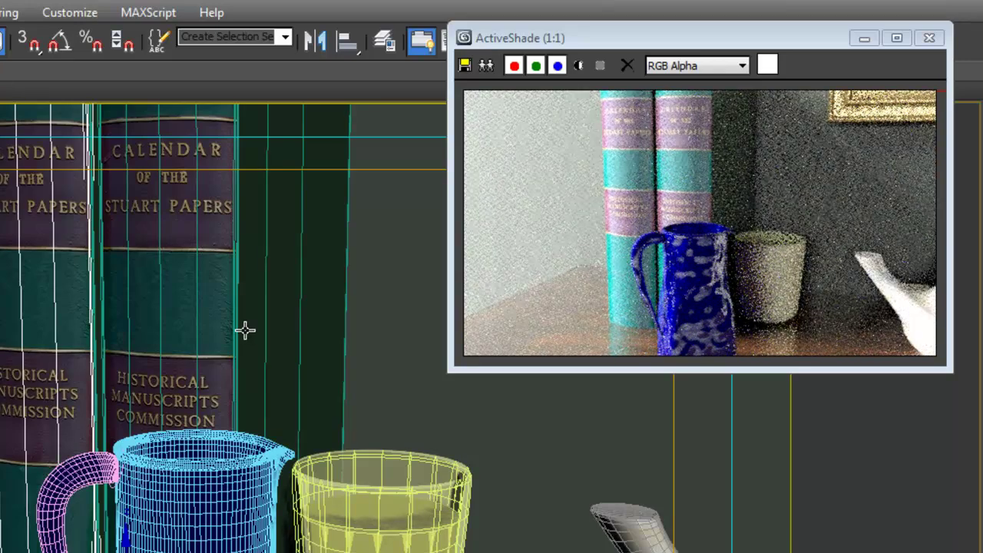
pyautogui.moveTo(230, 335); pyautogui.dragTo(265, 353, button='middle')
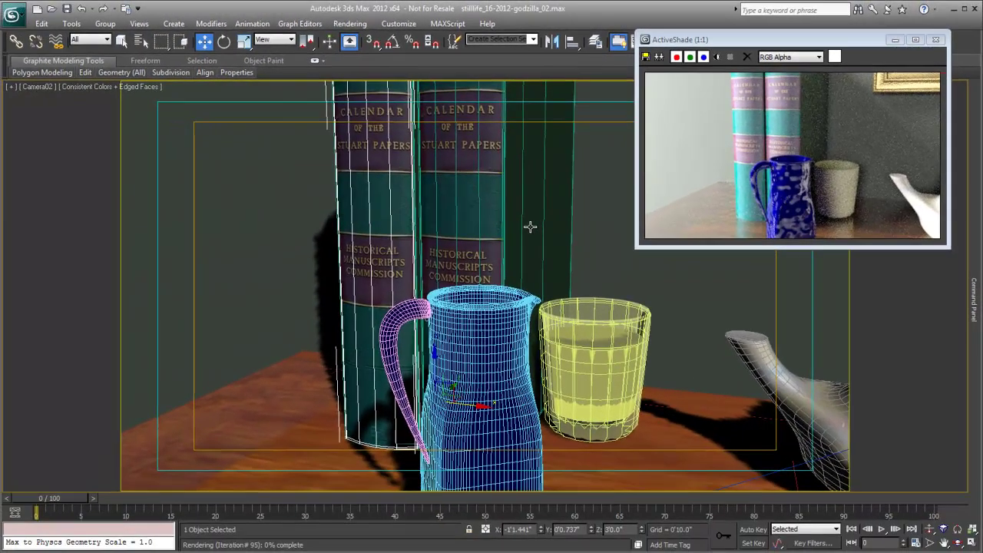
pyautogui.moveTo(529, 226); pyautogui.dragTo(592, 325, button='middle')
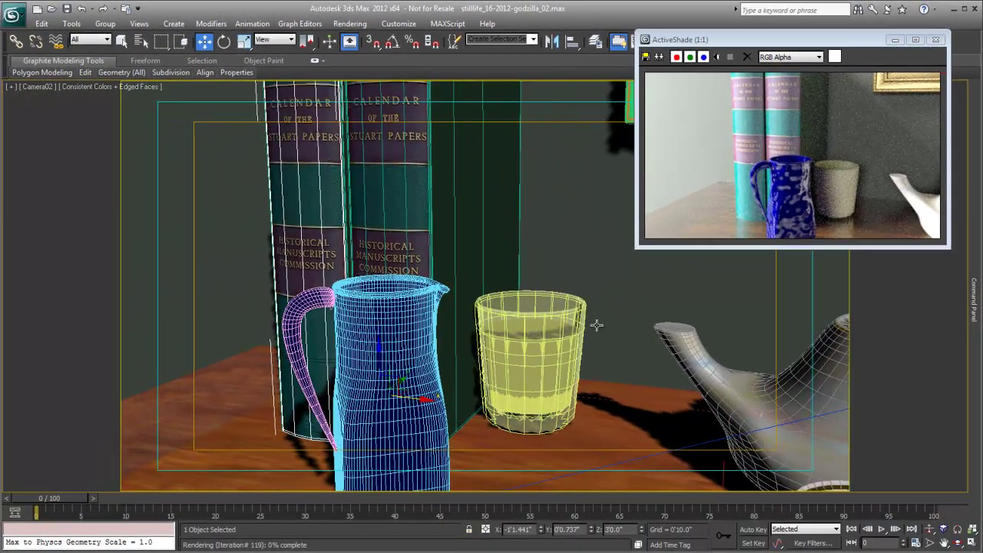
pyautogui.click(929, 529)
pyautogui.moveTo(608, 335); pyautogui.dragTo(487, 302)
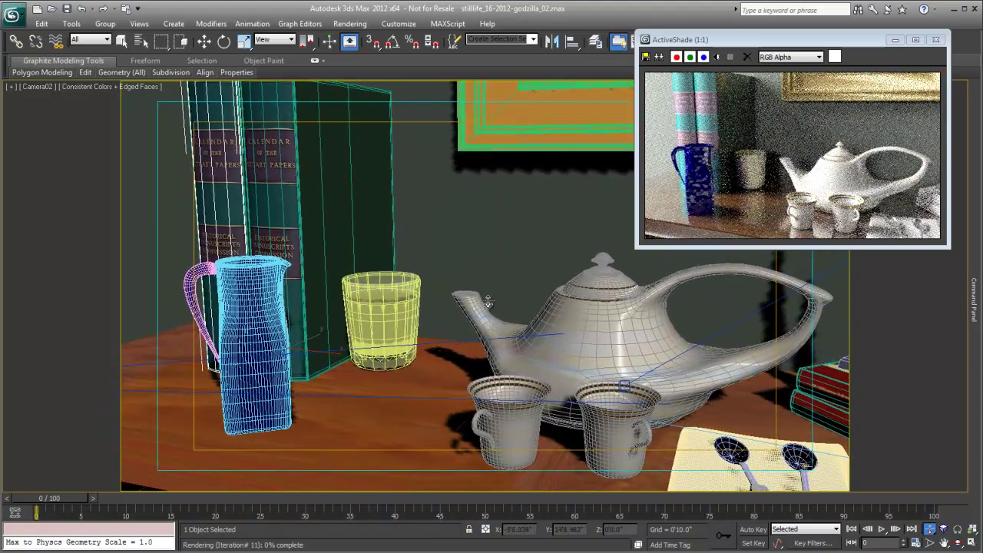